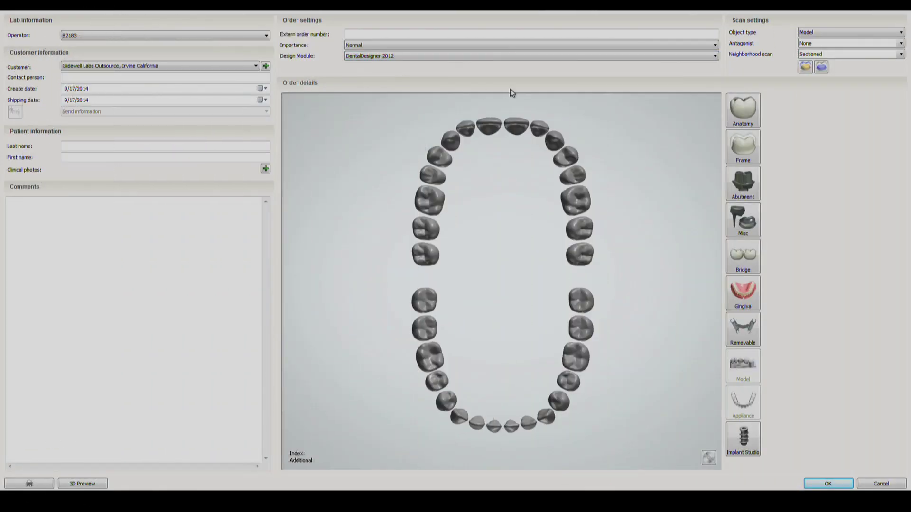
Choose DentalDesigner 2014 as the design module and select upper teeth 3, 5, 7, 10, 12 and 14
{"action": "left_click", "coordinate": [436, 56]}
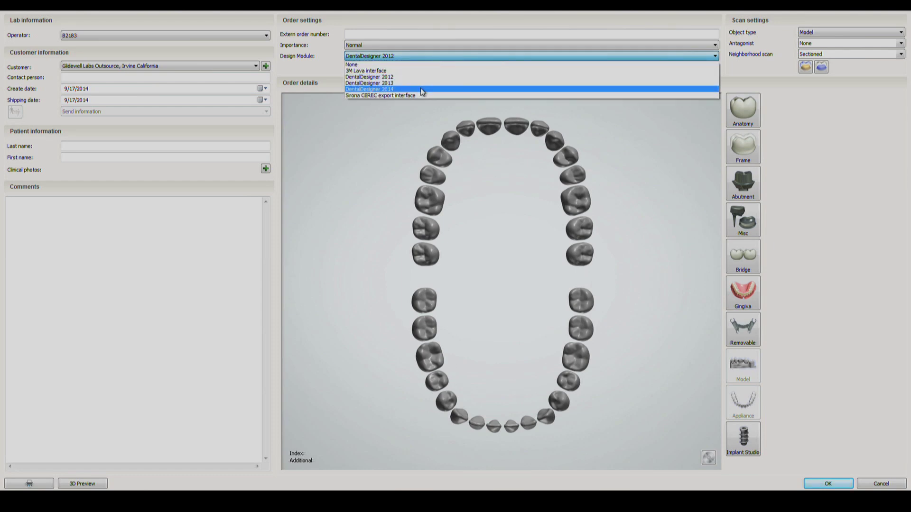
{"action": "left_click", "coordinate": [421, 90]}
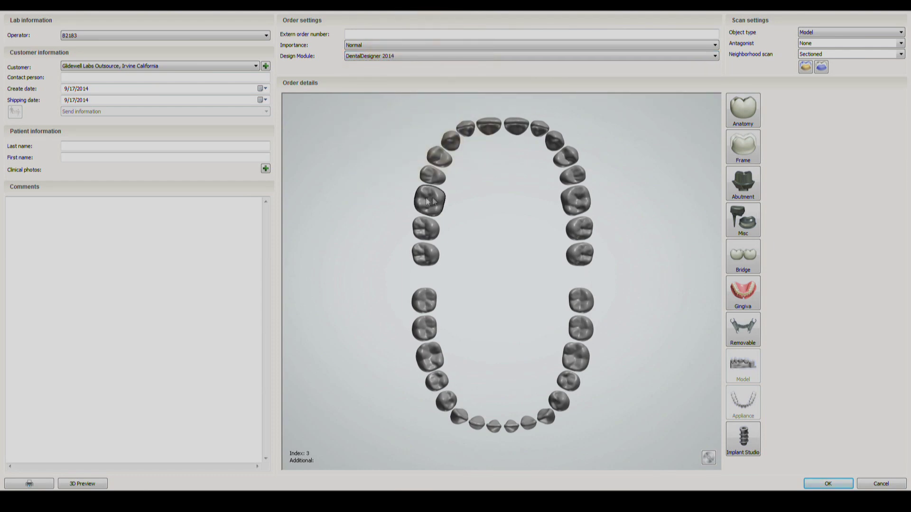
{"action": "left_click", "coordinate": [446, 161]}
{"action": "left_click", "coordinate": [467, 131]}
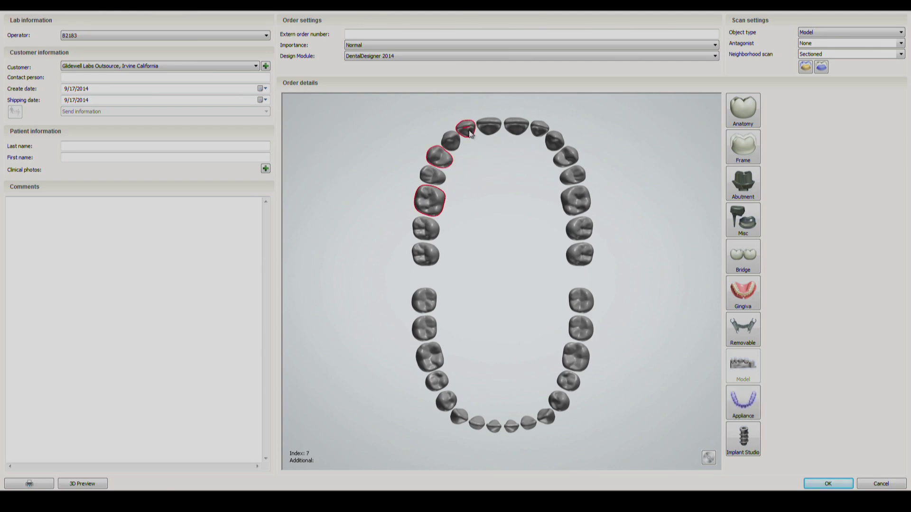
{"action": "left_click", "coordinate": [536, 137]}
{"action": "left_click", "coordinate": [559, 167]}
{"action": "left_click", "coordinate": [572, 207]}
Make the selected teeth waxup abutments joined by a Waxup bridge
{"action": "left_click", "coordinate": [743, 190]}
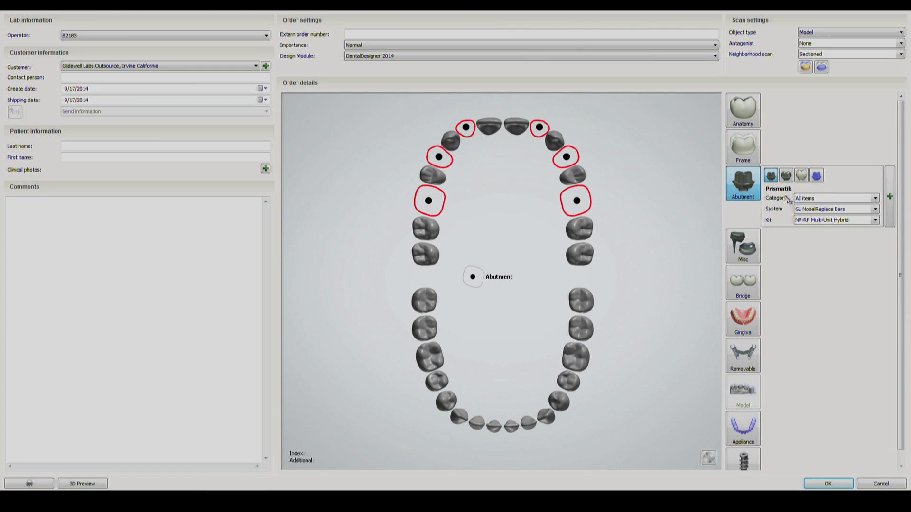
{"action": "left_click", "coordinate": [815, 177]}
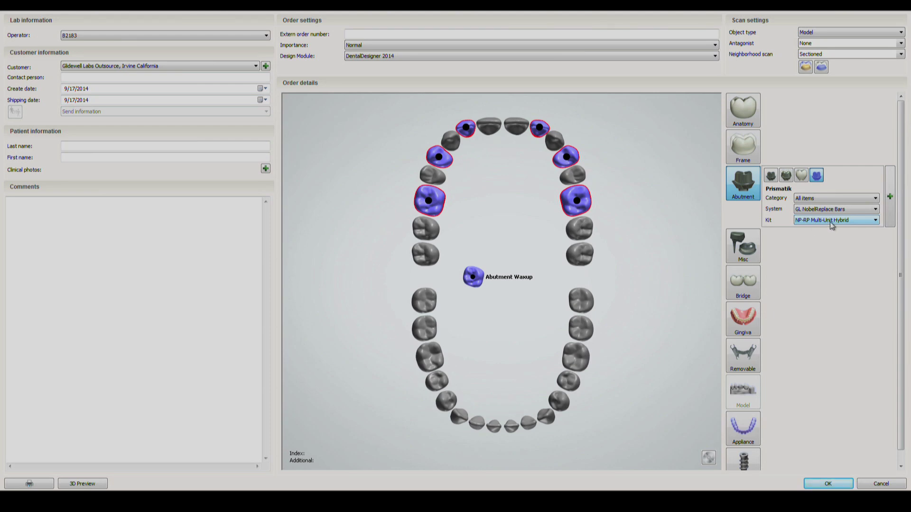
{"action": "left_click", "coordinate": [732, 291]}
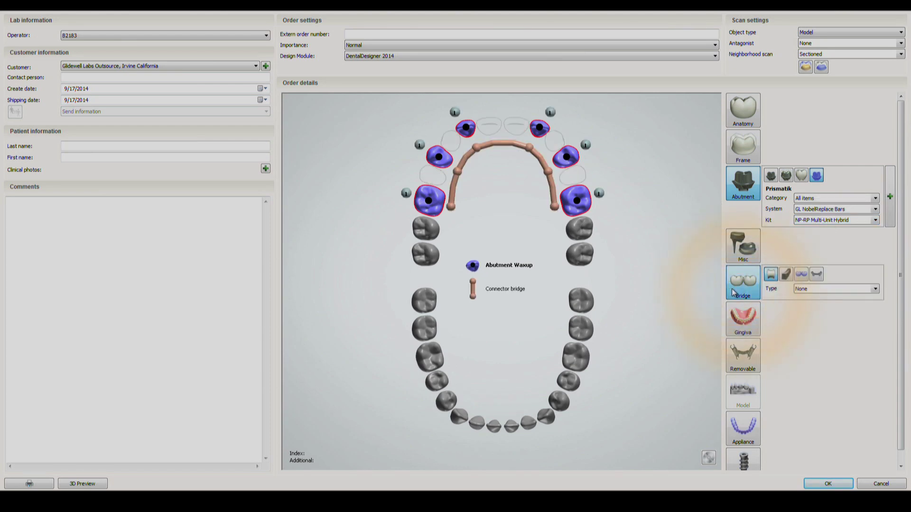
{"action": "left_click", "coordinate": [800, 289]}
{"action": "left_click", "coordinate": [797, 326]}
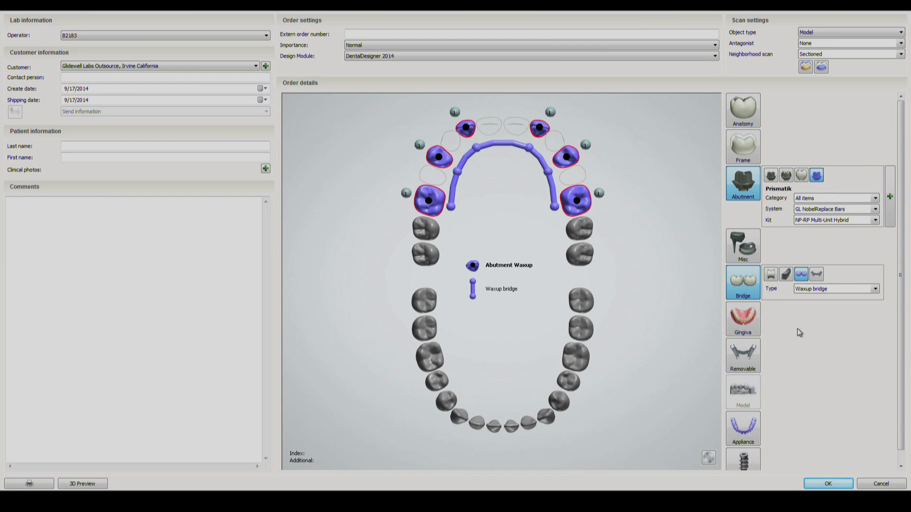
Confirm the order without rescanning and place annotations for Waxup 5, 7, 10, 12 and 14
{"action": "left_click", "coordinate": [819, 481]}
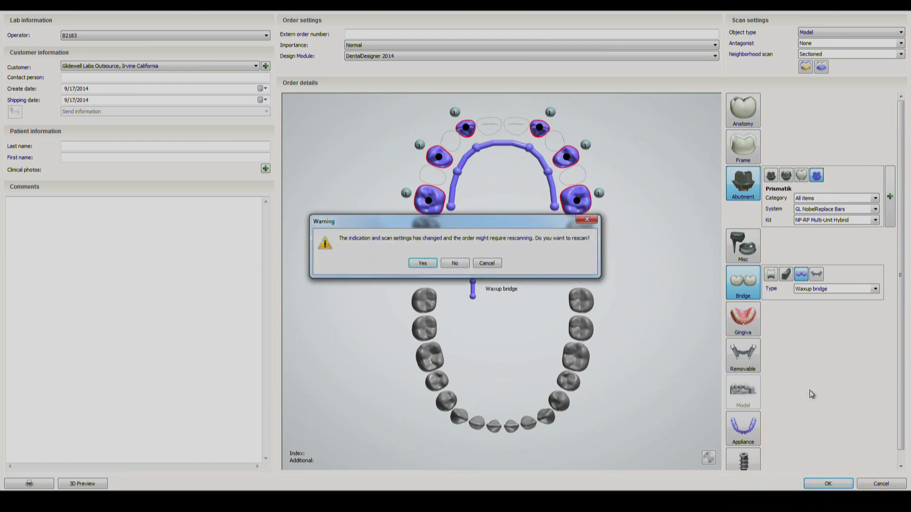
{"action": "left_click", "coordinate": [455, 264]}
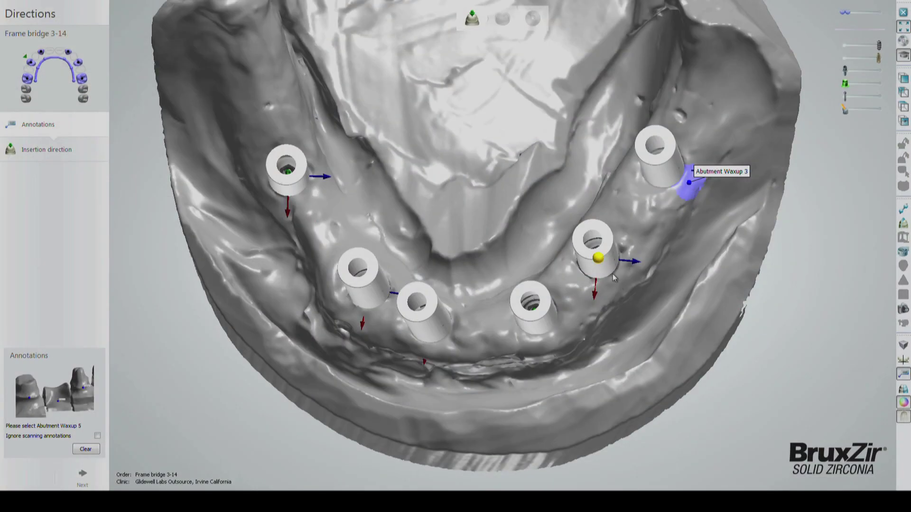
{"action": "left_click", "coordinate": [615, 281]}
{"action": "left_click", "coordinate": [552, 340]}
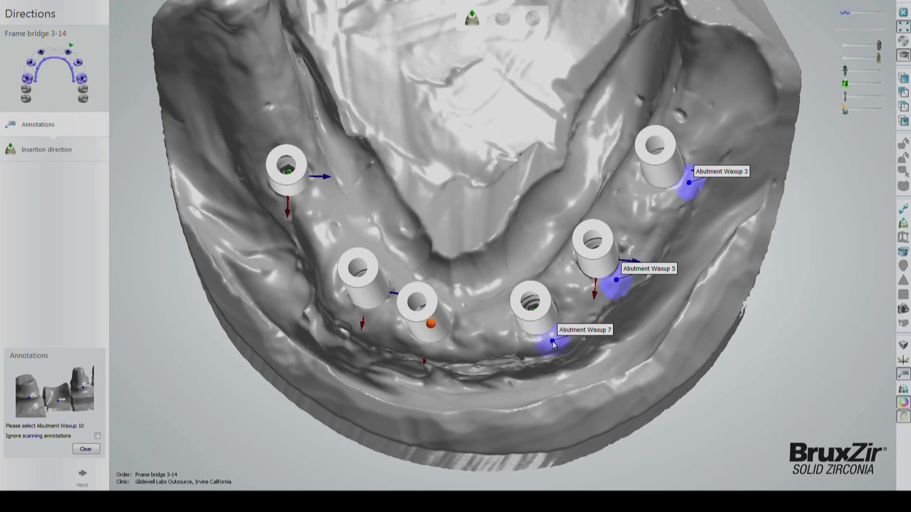
{"action": "left_click", "coordinate": [424, 349]}
{"action": "left_click", "coordinate": [352, 322]}
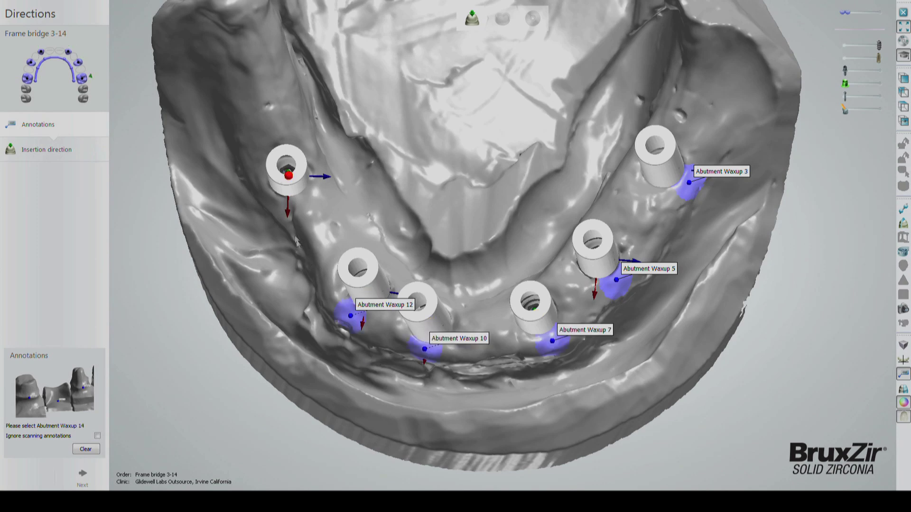
{"action": "left_click", "coordinate": [268, 192]}
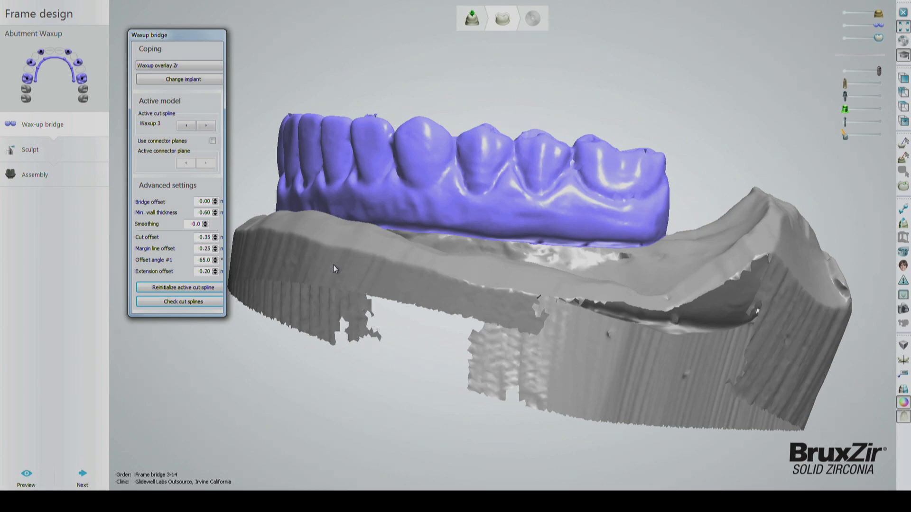
View the bridge from underneath with the jaw scan hidden and the bridge semi-transparent
{"action": "right_click_drag", "start_coordinate": [340, 269], "coordinate": [488, 188]}
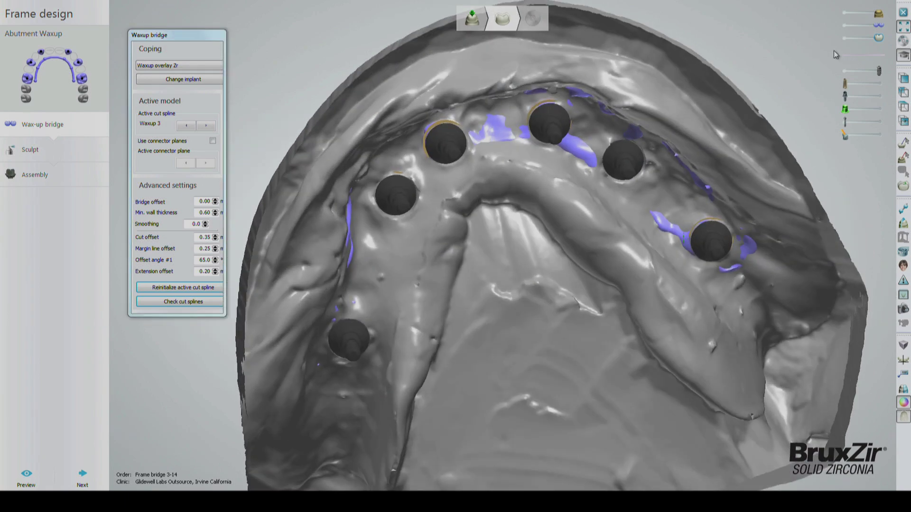
{"action": "left_click", "coordinate": [846, 15]}
{"action": "right_click_drag", "start_coordinate": [787, 232], "coordinate": [744, 243]}
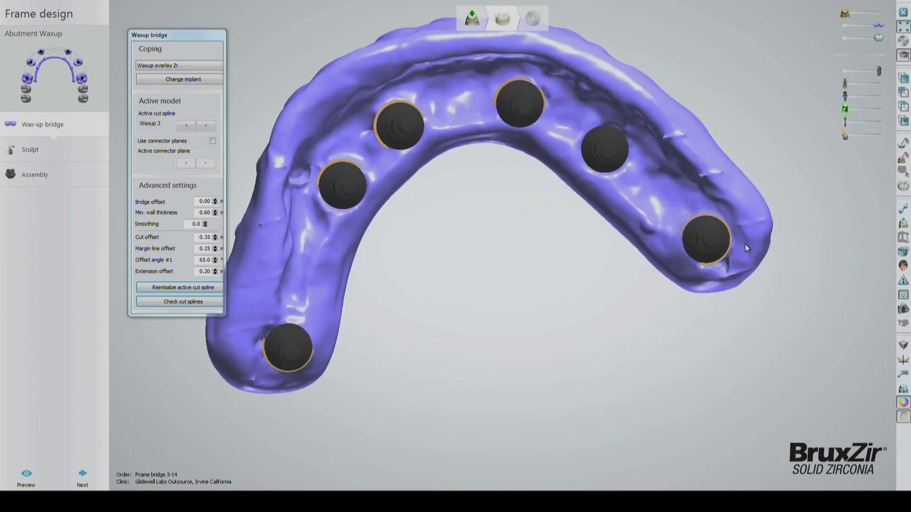
{"action": "scroll", "coordinate": [744, 244], "scroll_direction": "up", "scroll_amount": 6}
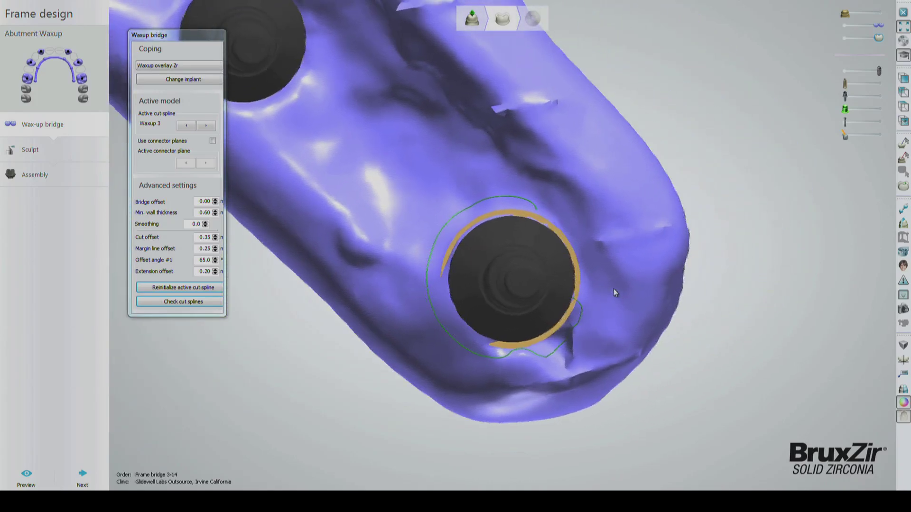
{"action": "scroll", "coordinate": [603, 295], "scroll_direction": "up", "scroll_amount": 2}
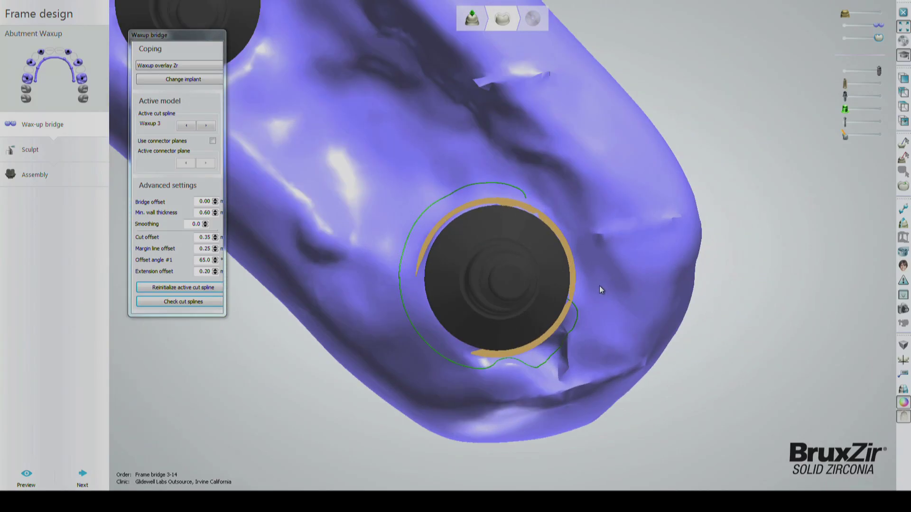
{"action": "right_click_drag", "start_coordinate": [599, 285], "coordinate": [569, 209]}
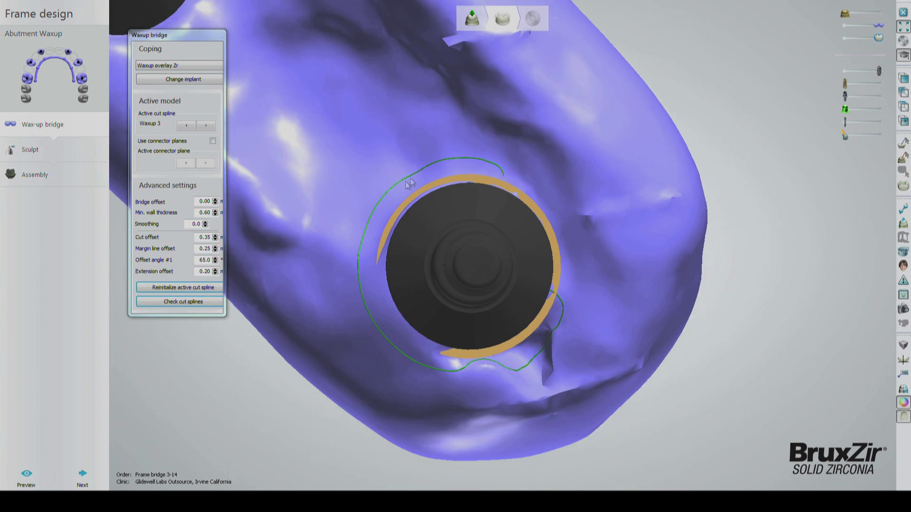
{"action": "left_click_drag", "start_coordinate": [873, 27], "coordinate": [864, 29]}
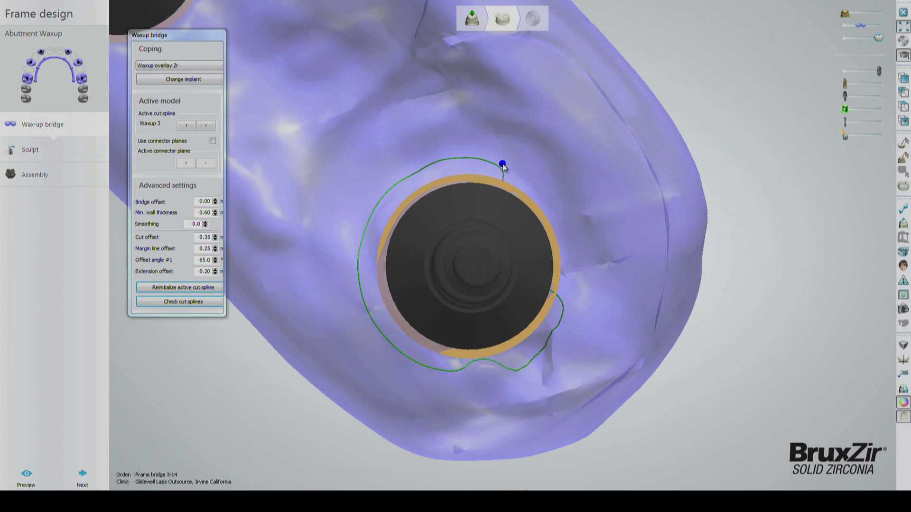
Redraw the Waxup 3 cut spline into a smooth, wider closed loop around the implant
{"action": "mouse_move", "coordinate": [570, 250]}
{"action": "left_mouse_down"}
{"action": "mouse_move", "coordinate": [569, 306]}
{"action": "mouse_move", "coordinate": [555, 327]}
{"action": "left_mouse_up"}
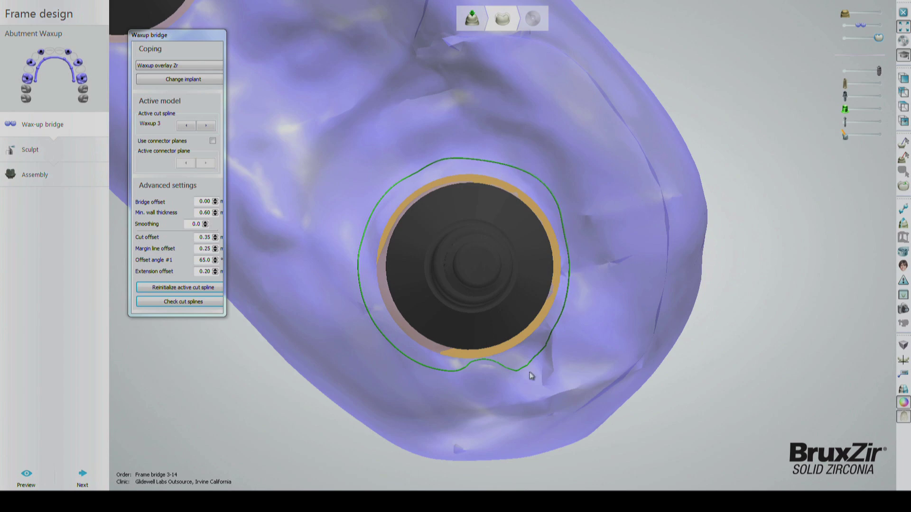
{"action": "left_click_drag", "start_coordinate": [457, 379], "coordinate": [474, 371]}
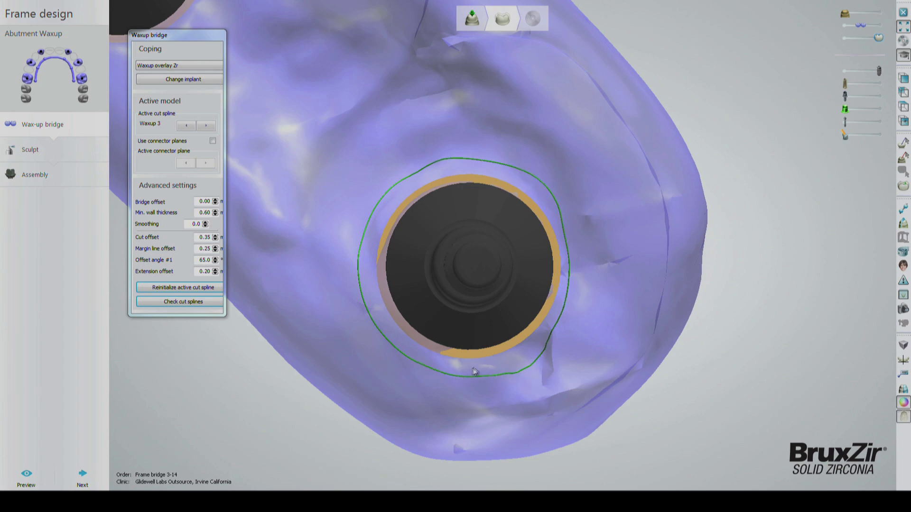
{"action": "mouse_move", "coordinate": [543, 354]}
{"action": "left_mouse_down"}
{"action": "mouse_move", "coordinate": [575, 319]}
{"action": "mouse_move", "coordinate": [585, 254]}
{"action": "mouse_move", "coordinate": [574, 205]}
{"action": "mouse_move", "coordinate": [552, 190]}
{"action": "left_mouse_up"}
{"action": "right_click_drag", "start_coordinate": [505, 185], "coordinate": [537, 204], "text": "ctrl"}
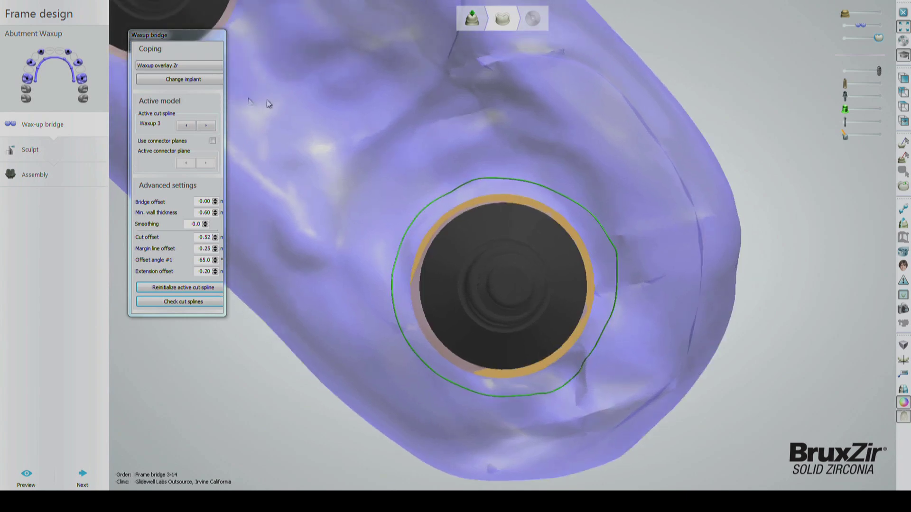
Redraw the Waxup 10 cut spline, pulling its right edge outward
{"action": "left_click", "coordinate": [206, 125]}
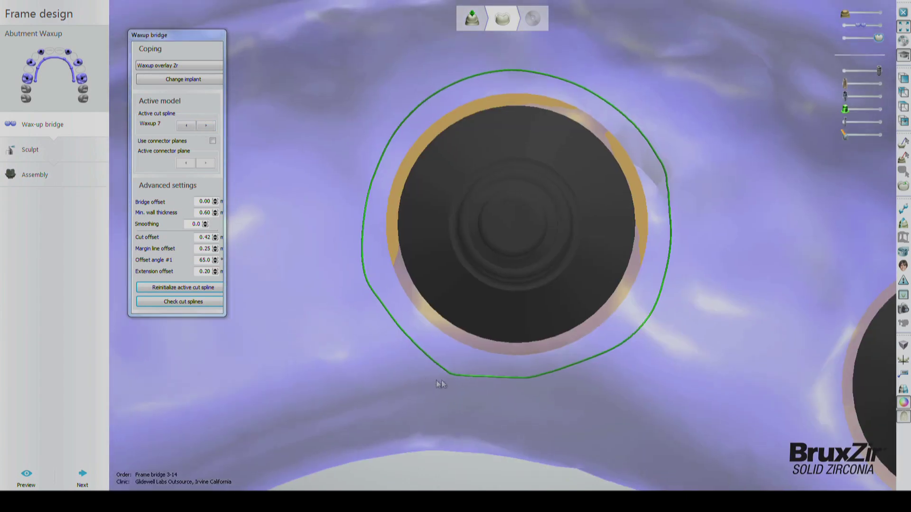
{"action": "scroll", "coordinate": [656, 320], "scroll_direction": "down", "scroll_amount": 1}
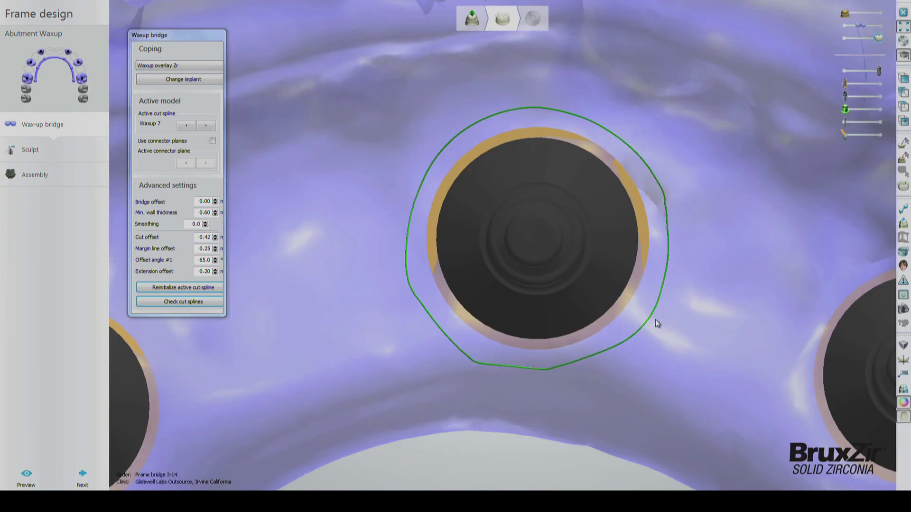
{"action": "left_click", "coordinate": [206, 125]}
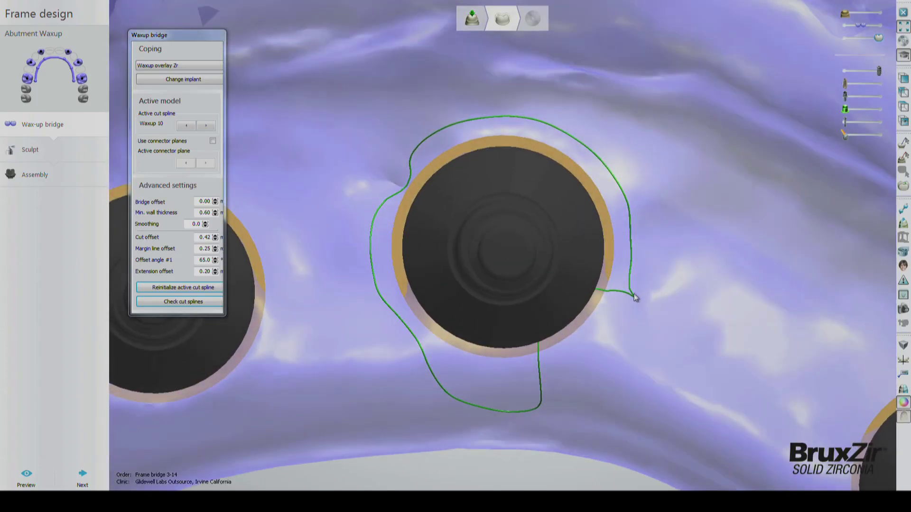
{"action": "mouse_move", "coordinate": [635, 298]}
{"action": "left_mouse_down"}
{"action": "mouse_move", "coordinate": [538, 372]}
{"action": "mouse_move", "coordinate": [575, 363]}
{"action": "mouse_move", "coordinate": [524, 379]}
{"action": "mouse_move", "coordinate": [461, 377]}
{"action": "mouse_move", "coordinate": [424, 354]}
{"action": "mouse_move", "coordinate": [393, 248]}
{"action": "mouse_move", "coordinate": [376, 226]}
{"action": "mouse_move", "coordinate": [415, 164]}
{"action": "left_mouse_up"}
{"action": "middle_click_drag", "start_coordinate": [442, 159], "coordinate": [411, 166]}
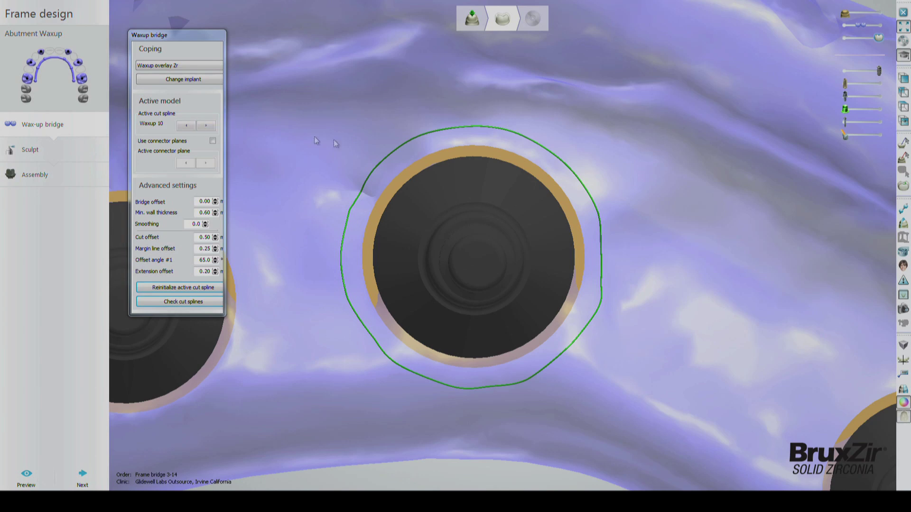
{"action": "left_click_drag", "start_coordinate": [606, 233], "coordinate": [604, 289]}
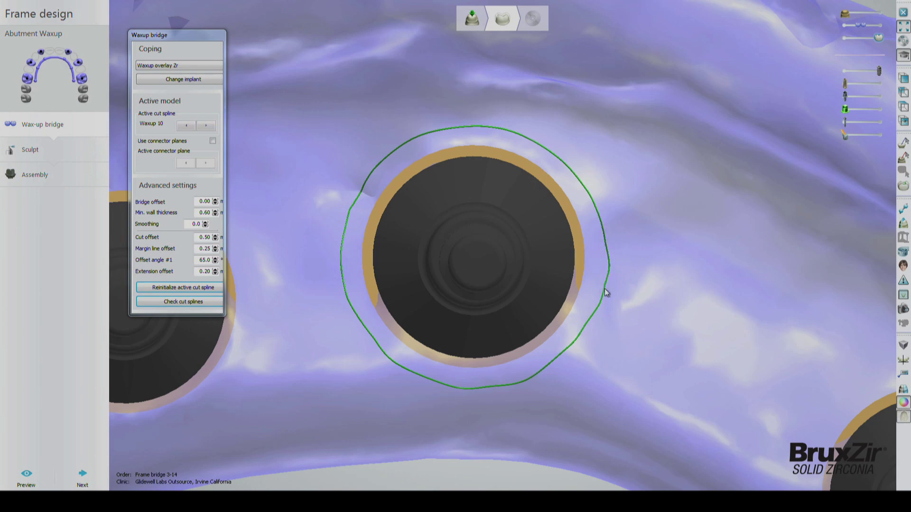
{"action": "right_click_drag", "start_coordinate": [608, 244], "coordinate": [212, 139]}
Redraw and smooth the Waxup 12 cut spline, removing its left-side notch and kink
{"action": "left_click", "coordinate": [205, 125]}
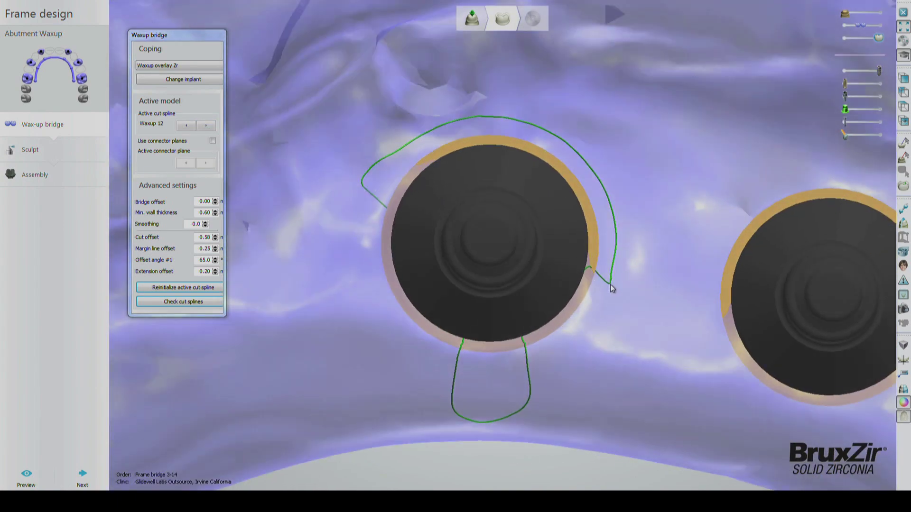
{"action": "mouse_move", "coordinate": [610, 284]}
{"action": "left_mouse_down"}
{"action": "mouse_move", "coordinate": [572, 341]}
{"action": "mouse_move", "coordinate": [530, 366]}
{"action": "mouse_move", "coordinate": [450, 365]}
{"action": "mouse_move", "coordinate": [400, 336]}
{"action": "mouse_move", "coordinate": [359, 282]}
{"action": "mouse_move", "coordinate": [356, 204]}
{"action": "mouse_move", "coordinate": [360, 222]}
{"action": "mouse_move", "coordinate": [376, 166]}
{"action": "mouse_move", "coordinate": [365, 216]}
{"action": "left_mouse_up"}
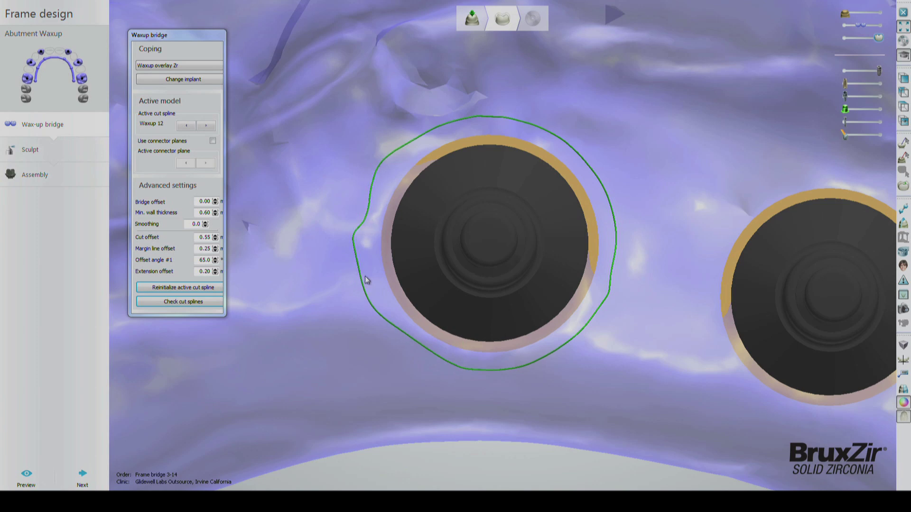
{"action": "mouse_move", "coordinate": [366, 280]}
{"action": "left_mouse_down"}
{"action": "mouse_move", "coordinate": [362, 213]}
{"action": "mouse_move", "coordinate": [363, 273]}
{"action": "left_mouse_up"}
{"action": "left_click_drag", "start_coordinate": [374, 307], "coordinate": [365, 265]}
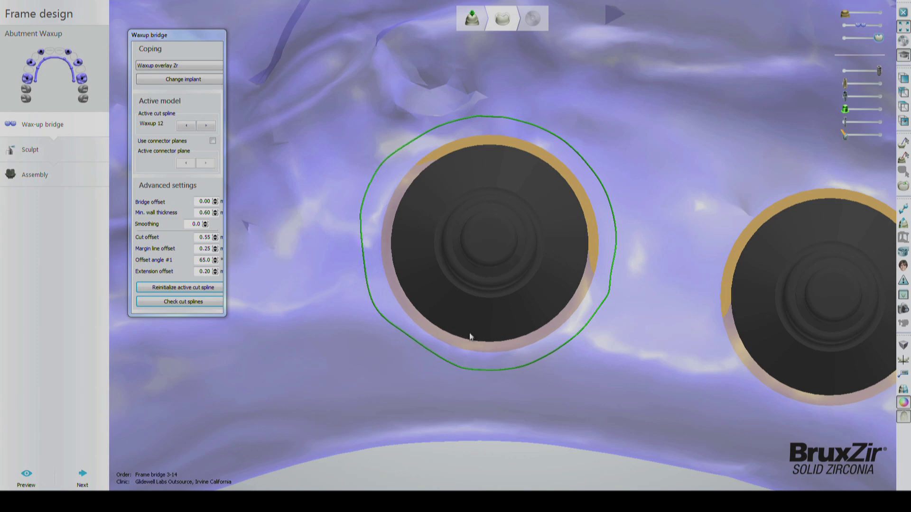
Redraw the open part of the Waxup 14 cut spline into a closed loop
{"action": "left_click", "coordinate": [205, 126]}
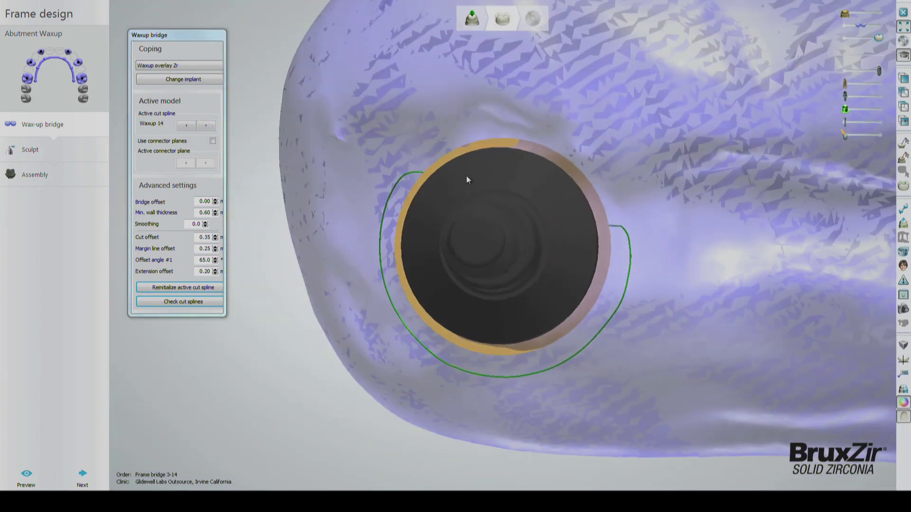
{"action": "right_click_drag", "start_coordinate": [471, 182], "coordinate": [667, 244]}
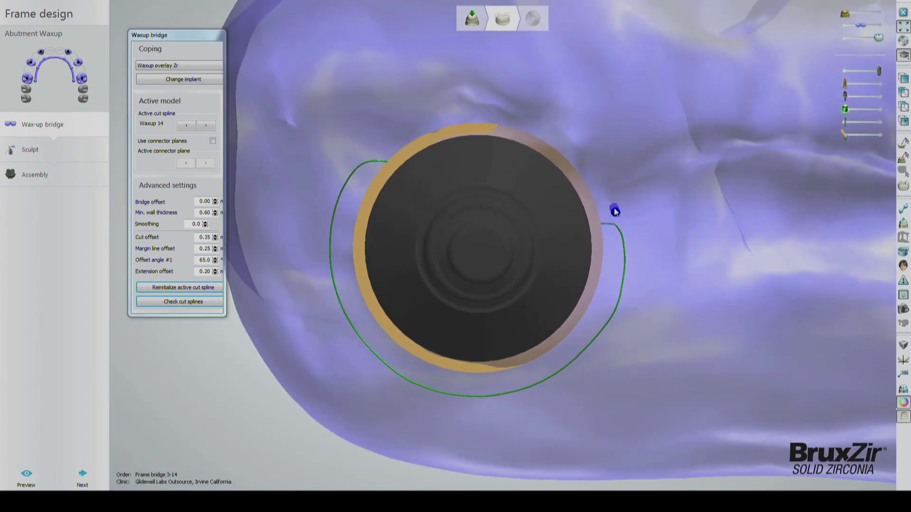
{"action": "mouse_move", "coordinate": [455, 120]}
{"action": "left_mouse_down"}
{"action": "mouse_move", "coordinate": [388, 129]}
{"action": "mouse_move", "coordinate": [369, 162]}
{"action": "left_mouse_up"}
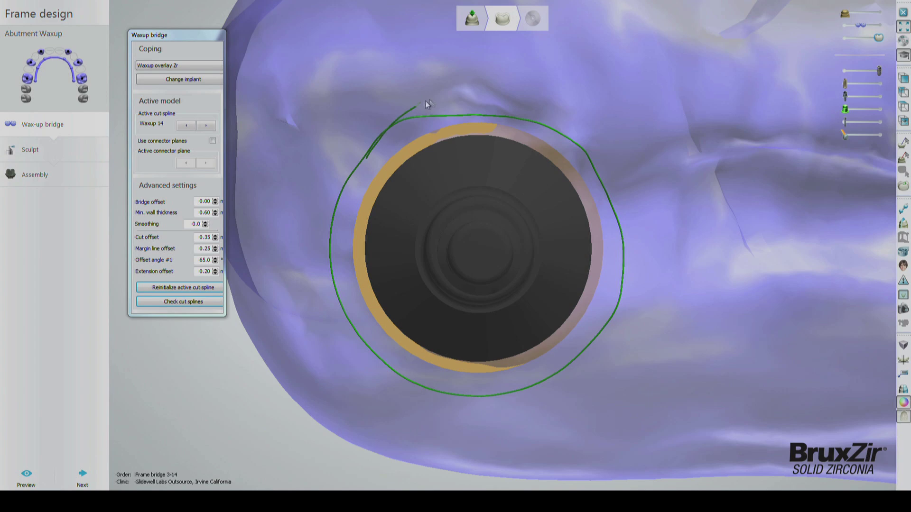
{"action": "scroll", "coordinate": [539, 114], "scroll_direction": "down", "scroll_amount": 3}
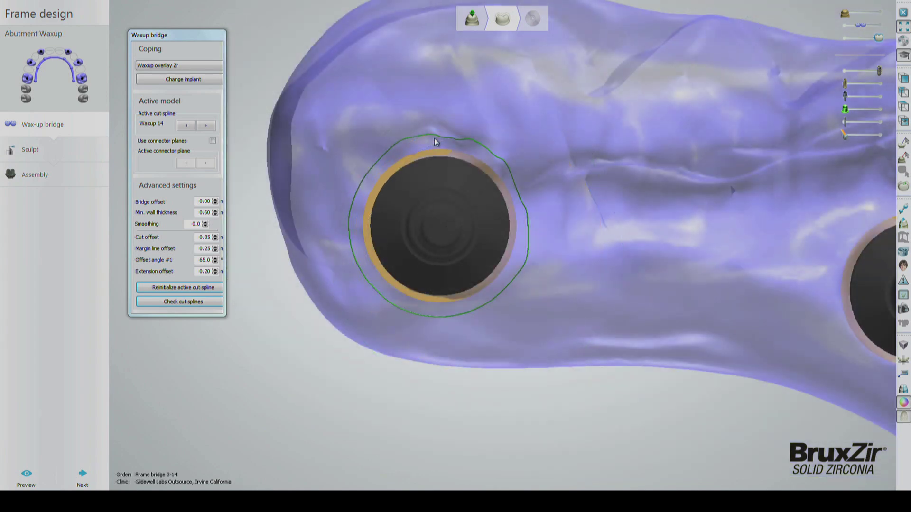
{"action": "middle_click_drag", "start_coordinate": [385, 163], "coordinate": [361, 208]}
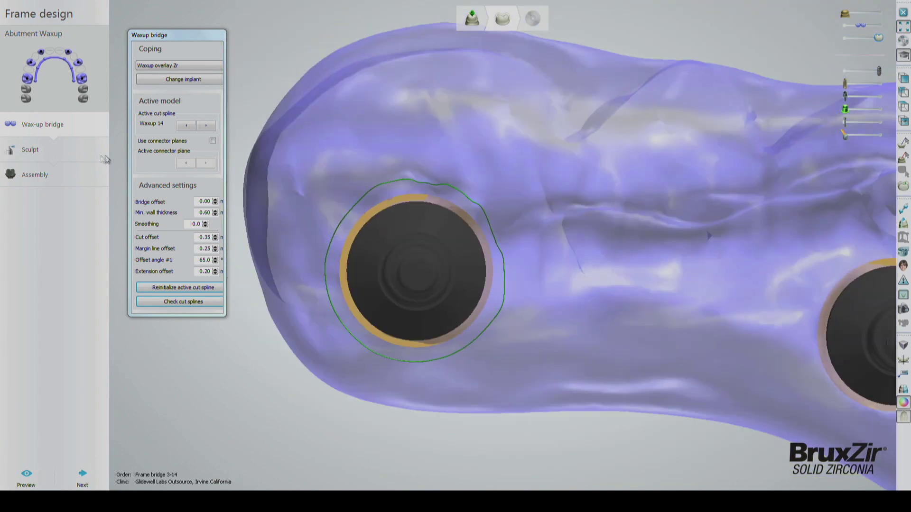
{"action": "left_click", "coordinate": [82, 159]}
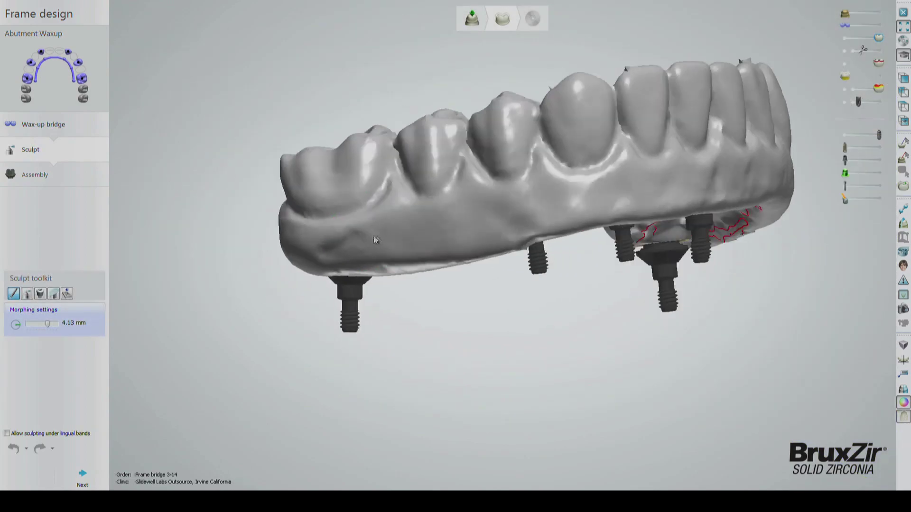
Rotate the bridge to show its occlusal side with the screw-access holes
{"action": "mouse_move", "coordinate": [517, 216]}
{"action": "right_mouse_down"}
{"action": "mouse_move", "coordinate": [488, 259]}
{"action": "mouse_move", "coordinate": [479, 229]}
{"action": "mouse_move", "coordinate": [467, 249]}
{"action": "mouse_move", "coordinate": [461, 181]}
{"action": "mouse_move", "coordinate": [400, 170]}
{"action": "right_mouse_up"}
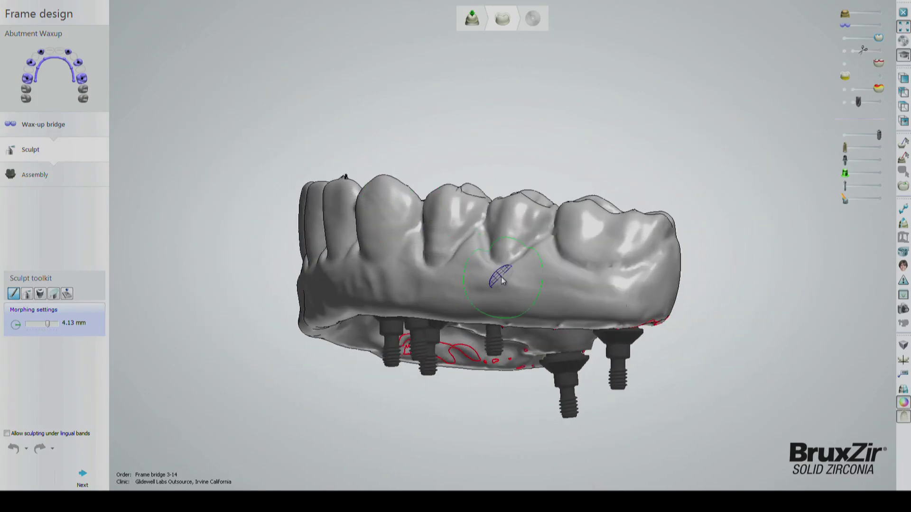
{"action": "mouse_move", "coordinate": [462, 275]}
{"action": "right_mouse_down"}
{"action": "mouse_move", "coordinate": [514, 266]}
{"action": "mouse_move", "coordinate": [488, 285]}
{"action": "mouse_move", "coordinate": [465, 266]}
{"action": "mouse_move", "coordinate": [506, 269]}
{"action": "mouse_move", "coordinate": [378, 236]}
{"action": "mouse_move", "coordinate": [459, 223]}
{"action": "mouse_move", "coordinate": [464, 276]}
{"action": "mouse_move", "coordinate": [478, 303]}
{"action": "mouse_move", "coordinate": [457, 257]}
{"action": "right_mouse_up"}
{"action": "scroll", "coordinate": [392, 258], "scroll_direction": "up", "scroll_amount": 2}
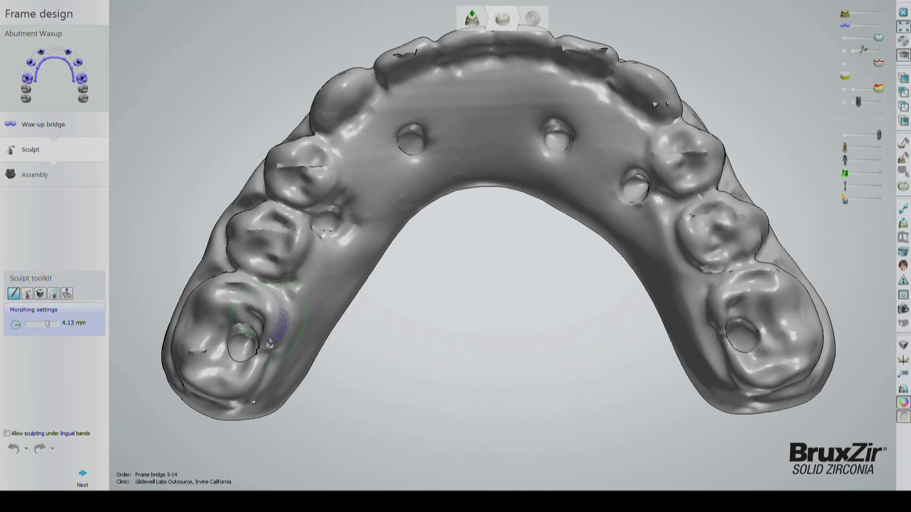
Use the Wax knife's smooth mode to smooth the rough lingual surfaces of the front teeth
{"action": "left_click", "coordinate": [27, 294]}
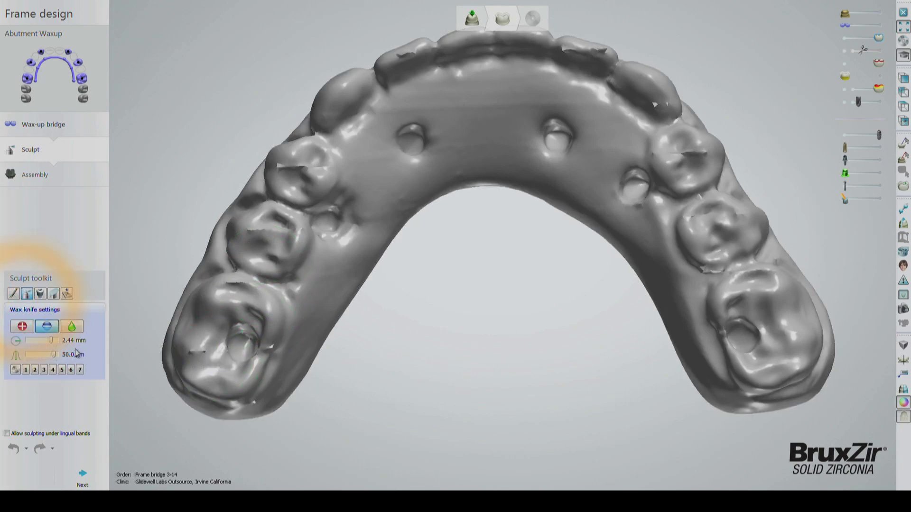
{"action": "left_click", "coordinate": [72, 327]}
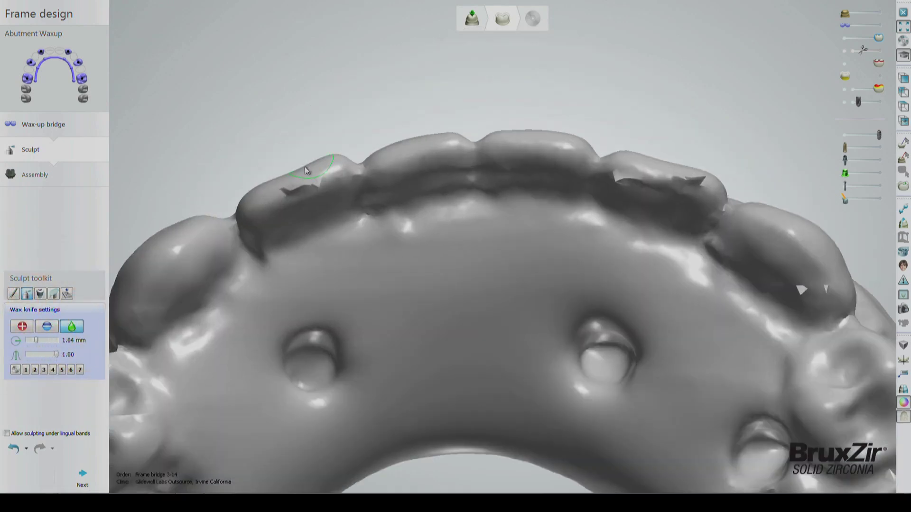
{"action": "right_click_drag", "start_coordinate": [560, 165], "coordinate": [525, 164]}
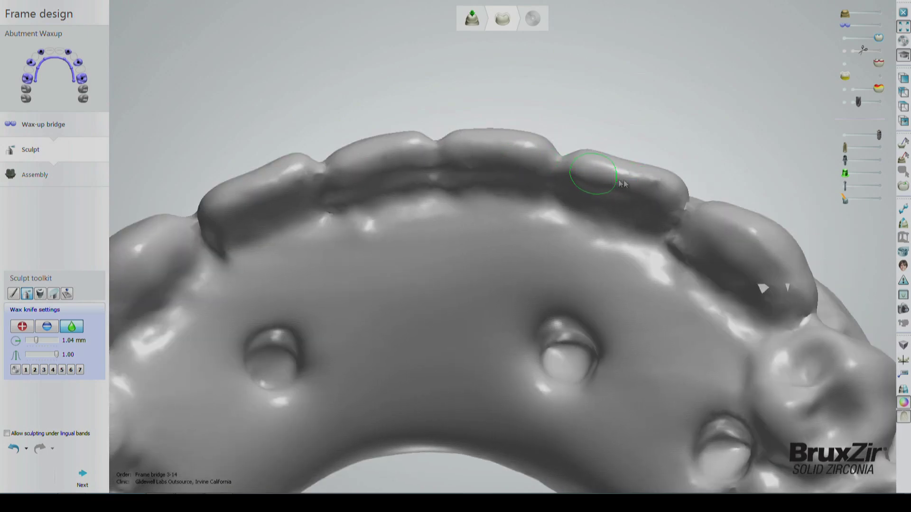
{"action": "right_click_drag", "start_coordinate": [543, 108], "coordinate": [680, 207]}
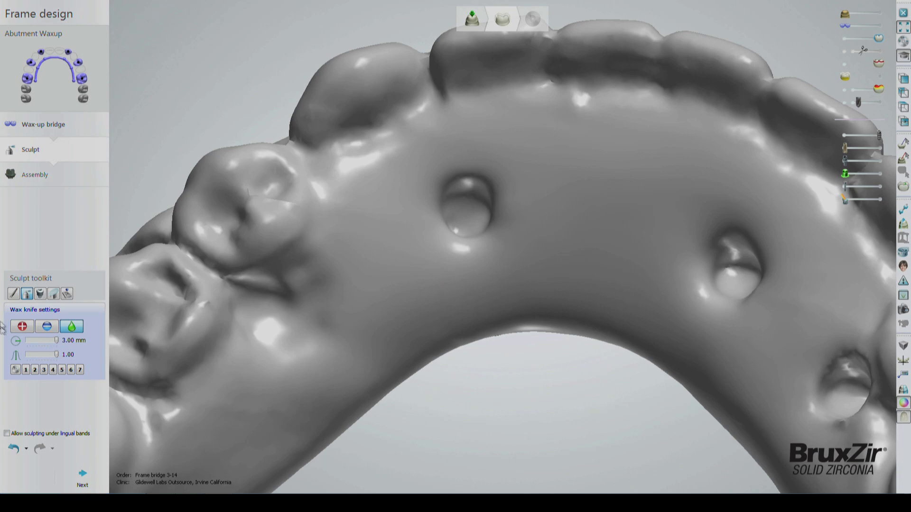
{"action": "left_click", "coordinate": [22, 327]}
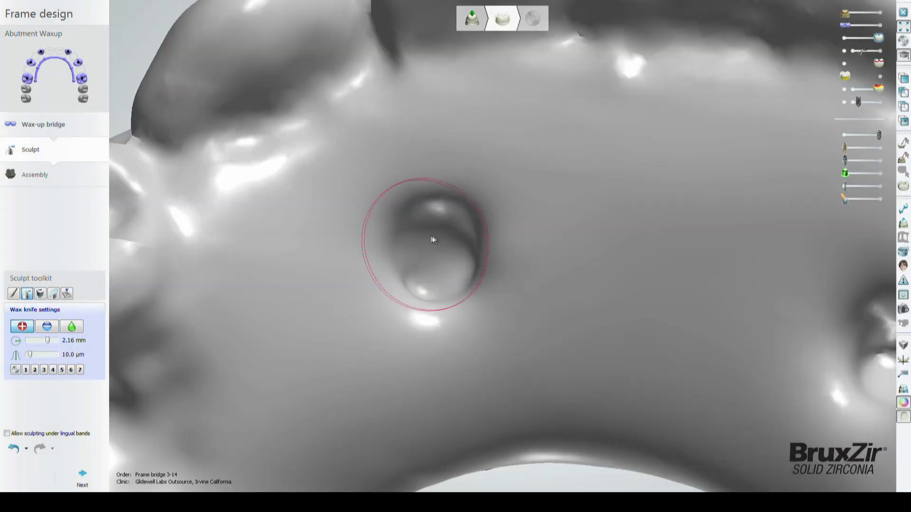
Fill the first two palatal screw holes with wax and smooth them flush
{"action": "mouse_move", "coordinate": [431, 235]}
{"action": "left_mouse_down"}
{"action": "mouse_move", "coordinate": [410, 239]}
{"action": "mouse_move", "coordinate": [433, 231]}
{"action": "mouse_move", "coordinate": [452, 238]}
{"action": "mouse_move", "coordinate": [463, 262]}
{"action": "mouse_move", "coordinate": [441, 230]}
{"action": "mouse_move", "coordinate": [456, 243]}
{"action": "mouse_move", "coordinate": [459, 276]}
{"action": "mouse_move", "coordinate": [408, 283]}
{"action": "mouse_move", "coordinate": [445, 271]}
{"action": "mouse_move", "coordinate": [425, 214]}
{"action": "mouse_move", "coordinate": [415, 267]}
{"action": "mouse_move", "coordinate": [447, 257]}
{"action": "left_mouse_up"}
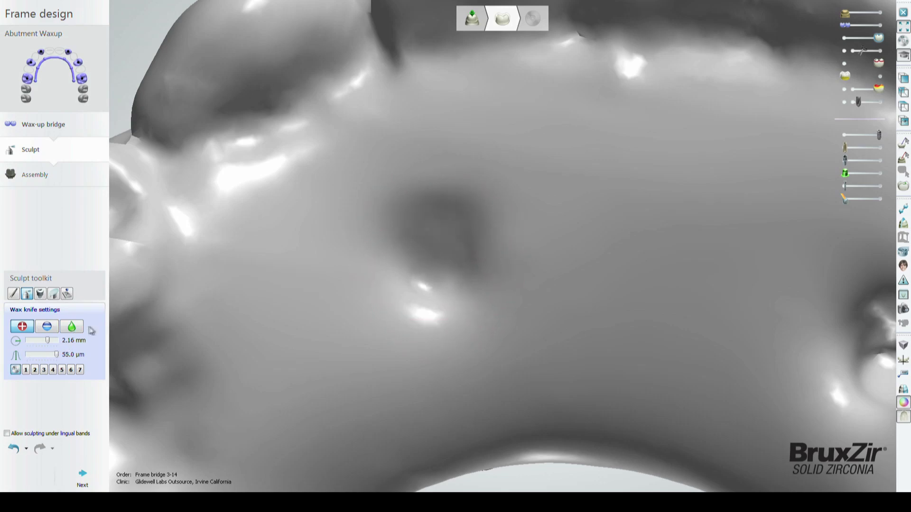
{"action": "mouse_move", "coordinate": [388, 264]}
{"action": "left_mouse_down"}
{"action": "mouse_move", "coordinate": [435, 264]}
{"action": "mouse_move", "coordinate": [461, 289]}
{"action": "left_mouse_up"}
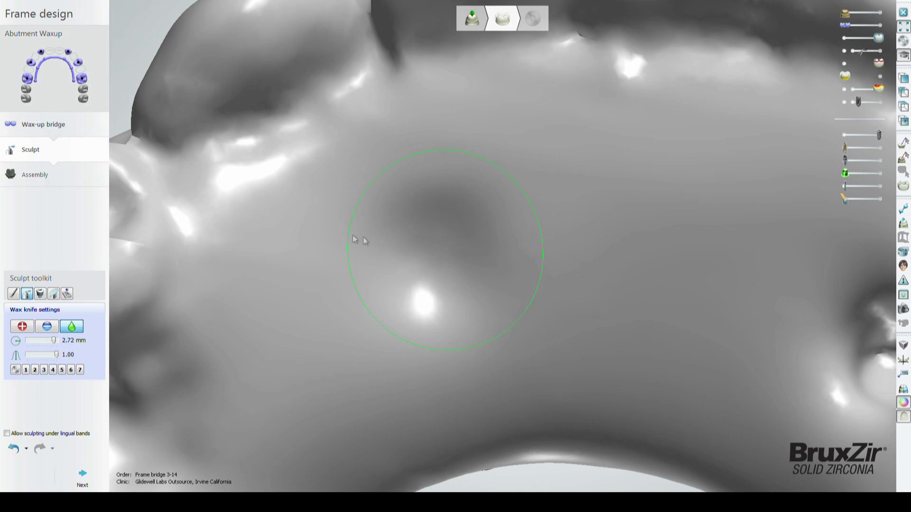
{"action": "right_click_drag", "start_coordinate": [353, 239], "coordinate": [110, 340]}
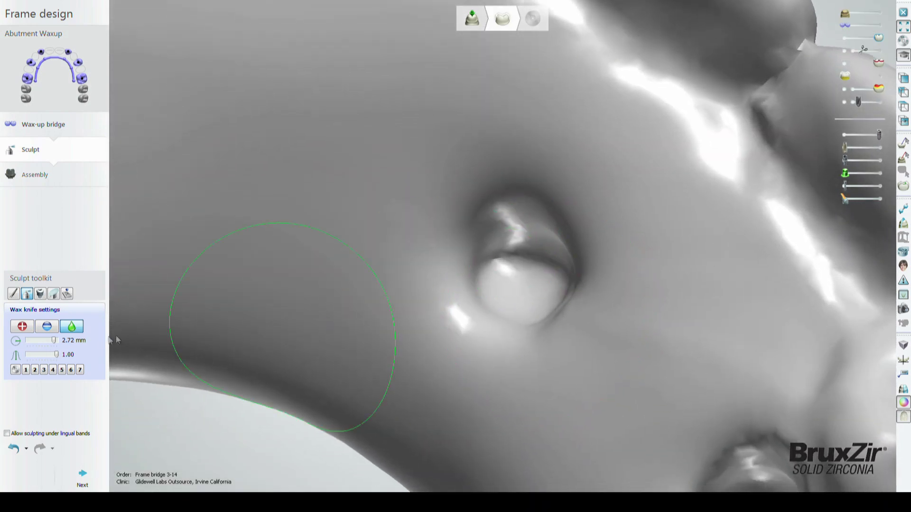
{"action": "left_click", "coordinate": [22, 327]}
{"action": "mouse_move", "coordinate": [533, 268]}
{"action": "left_mouse_down"}
{"action": "mouse_move", "coordinate": [497, 269]}
{"action": "mouse_move", "coordinate": [502, 254]}
{"action": "mouse_move", "coordinate": [538, 264]}
{"action": "mouse_move", "coordinate": [538, 303]}
{"action": "mouse_move", "coordinate": [499, 295]}
{"action": "mouse_move", "coordinate": [547, 287]}
{"action": "mouse_move", "coordinate": [546, 250]}
{"action": "mouse_move", "coordinate": [506, 229]}
{"action": "mouse_move", "coordinate": [548, 257]}
{"action": "mouse_move", "coordinate": [538, 277]}
{"action": "mouse_move", "coordinate": [489, 290]}
{"action": "left_mouse_up"}
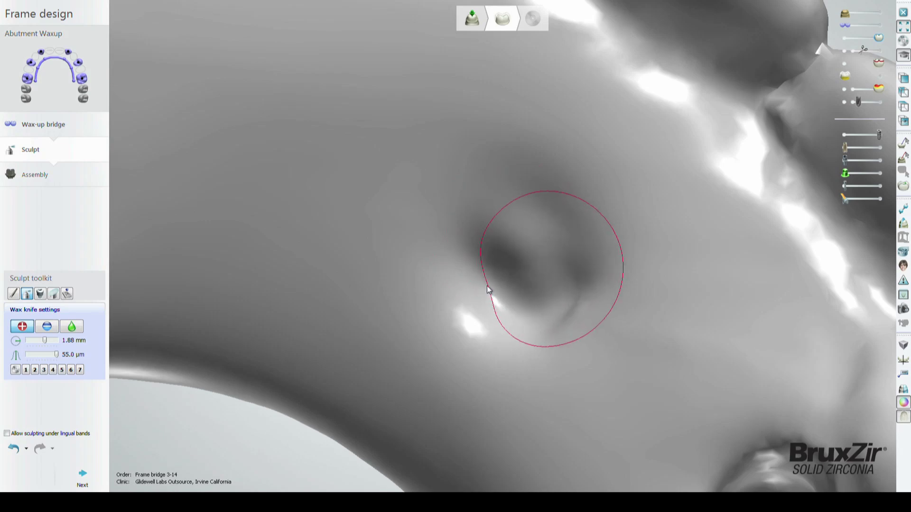
{"action": "left_click", "coordinate": [71, 326]}
{"action": "mouse_move", "coordinate": [577, 275]}
{"action": "left_mouse_down"}
{"action": "mouse_move", "coordinate": [538, 319]}
{"action": "mouse_move", "coordinate": [517, 249]}
{"action": "mouse_move", "coordinate": [577, 318]}
{"action": "mouse_move", "coordinate": [482, 240]}
{"action": "left_mouse_up"}
{"action": "left_click_drag", "start_coordinate": [597, 282], "coordinate": [507, 330]}
{"action": "mouse_move", "coordinate": [459, 306]}
{"action": "left_mouse_down"}
{"action": "mouse_move", "coordinate": [493, 273]}
{"action": "mouse_move", "coordinate": [493, 320]}
{"action": "left_mouse_up"}
{"action": "scroll", "coordinate": [434, 202], "scroll_direction": "down", "scroll_amount": 10}
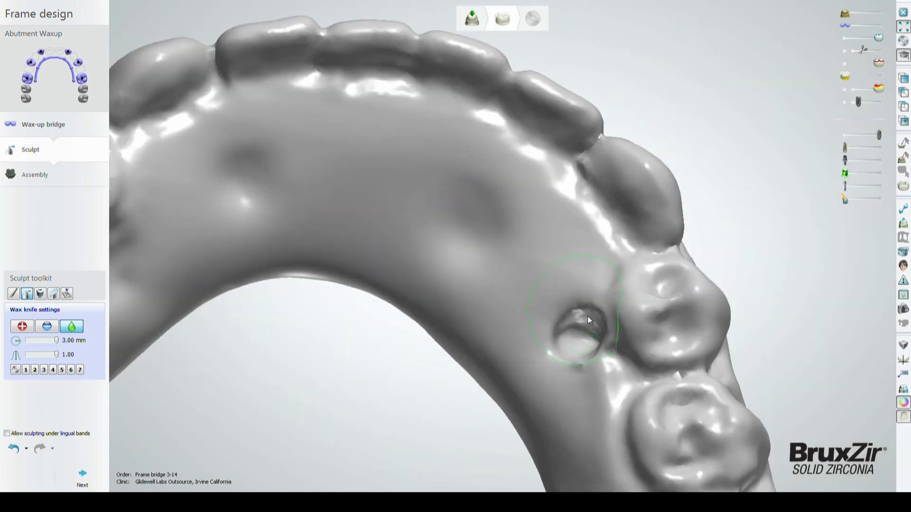
Fill the screw hole beside the premolars with wax and smooth it over
{"action": "right_click_drag", "start_coordinate": [587, 316], "coordinate": [465, 231]}
{"action": "scroll", "coordinate": [480, 257], "scroll_direction": "up", "scroll_amount": 5}
{"action": "left_click", "coordinate": [22, 326]}
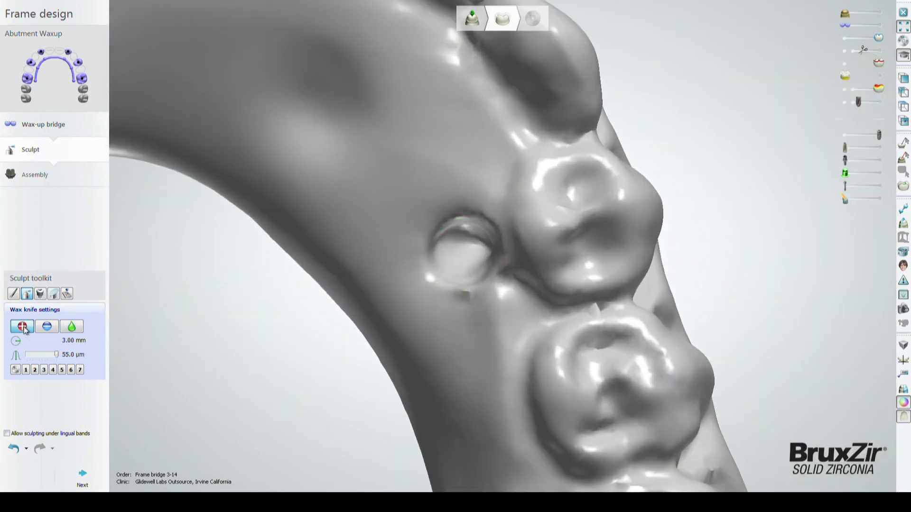
{"action": "scroll", "coordinate": [472, 253], "scroll_direction": "up", "scroll_amount": 4}
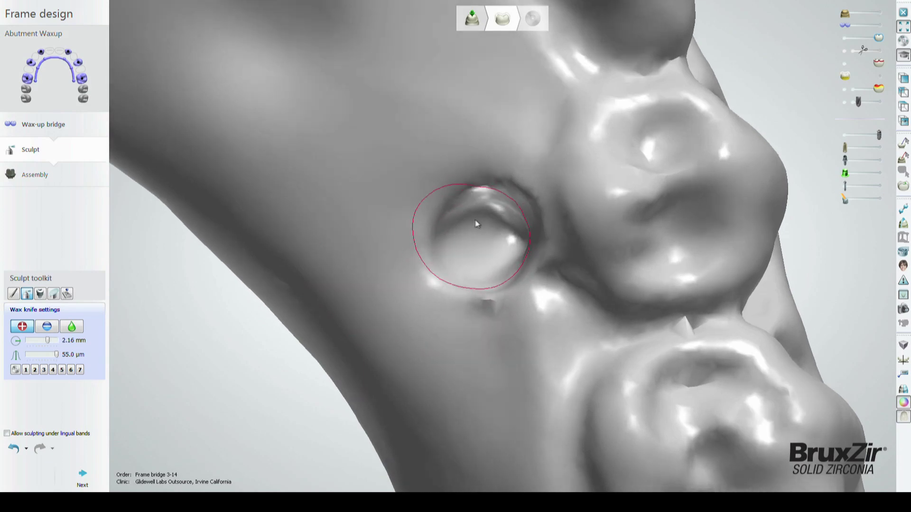
{"action": "scroll", "coordinate": [489, 223], "scroll_direction": "down", "scroll_amount": 3, "text": "ctrl"}
{"action": "mouse_move", "coordinate": [488, 223]}
{"action": "left_mouse_down"}
{"action": "mouse_move", "coordinate": [472, 236]}
{"action": "mouse_move", "coordinate": [496, 264]}
{"action": "mouse_move", "coordinate": [509, 249]}
{"action": "mouse_move", "coordinate": [503, 237]}
{"action": "left_mouse_up"}
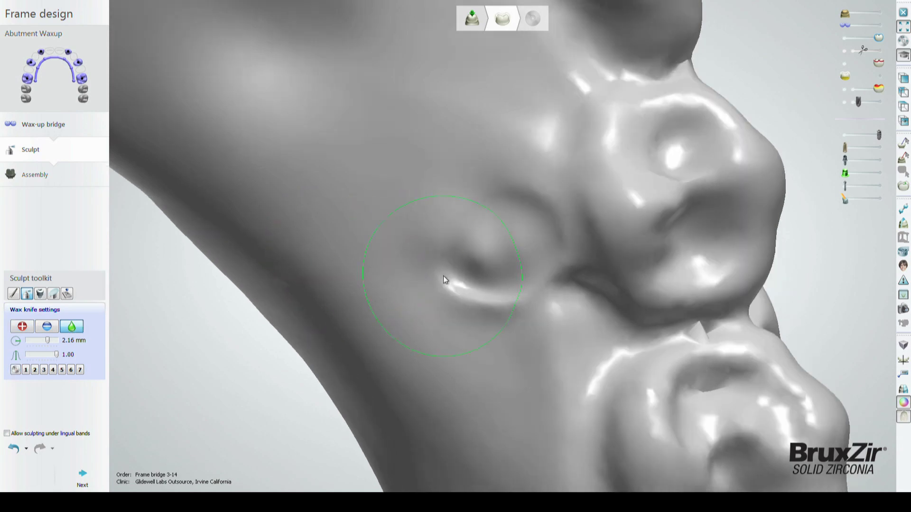
{"action": "mouse_move", "coordinate": [475, 278]}
{"action": "left_mouse_down"}
{"action": "mouse_move", "coordinate": [468, 261]}
{"action": "mouse_move", "coordinate": [499, 227]}
{"action": "left_mouse_up"}
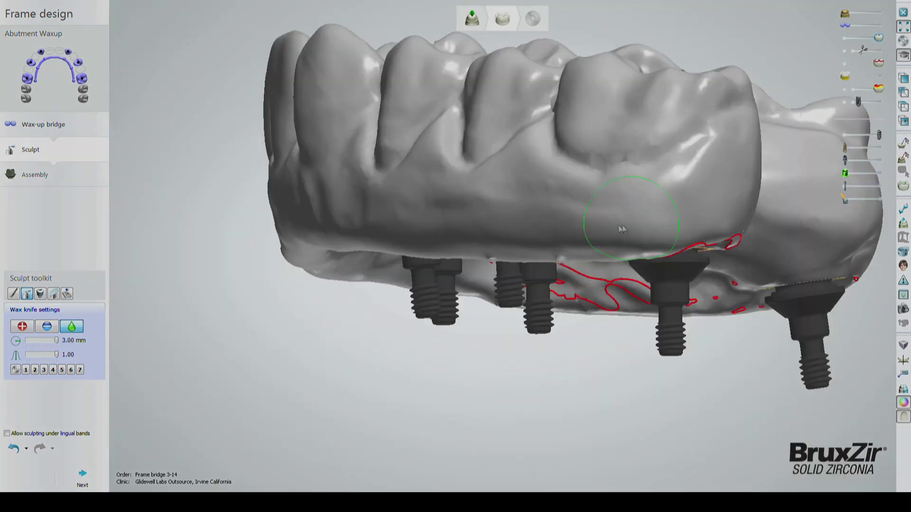
Inspect the filled bridge from the front, gum line and both implant sides, then advance to Assembly
{"action": "right_click_drag", "start_coordinate": [509, 209], "coordinate": [559, 212]}
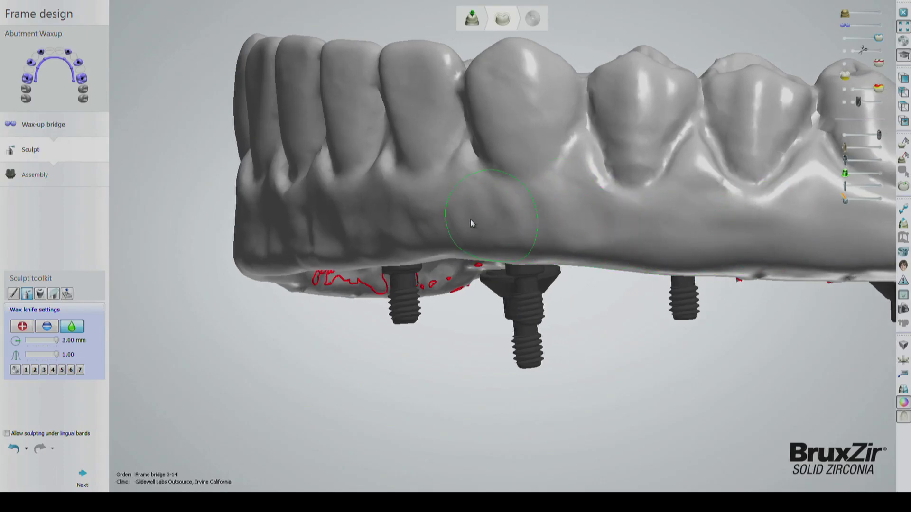
{"action": "right_click_drag", "start_coordinate": [436, 231], "coordinate": [529, 234]}
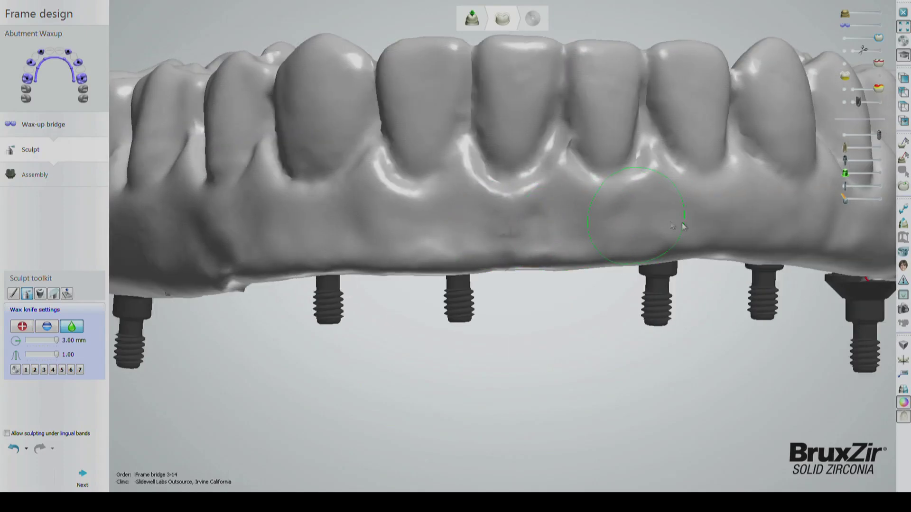
{"action": "right_click_drag", "start_coordinate": [671, 226], "coordinate": [643, 230]}
{"action": "right_click_drag", "start_coordinate": [522, 237], "coordinate": [603, 332]}
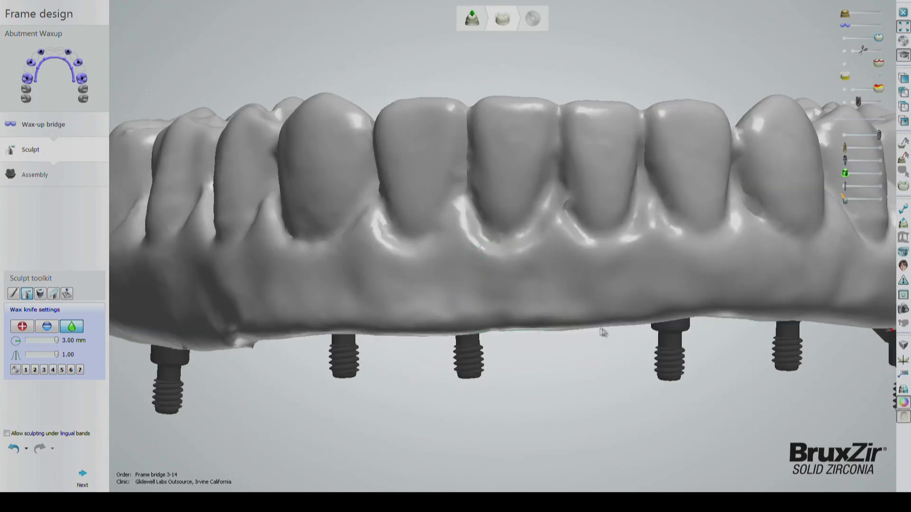
{"action": "right_click_drag", "start_coordinate": [438, 299], "coordinate": [502, 306]}
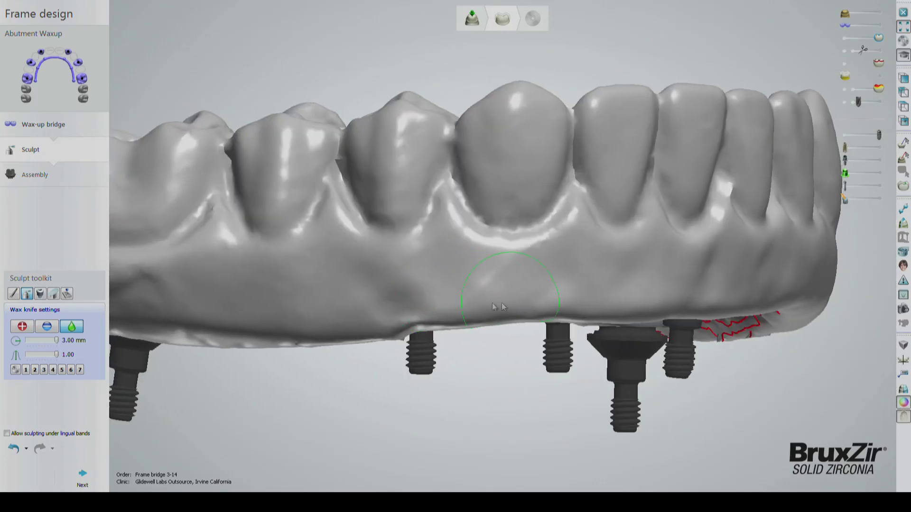
{"action": "right_click_drag", "start_coordinate": [368, 308], "coordinate": [570, 265]}
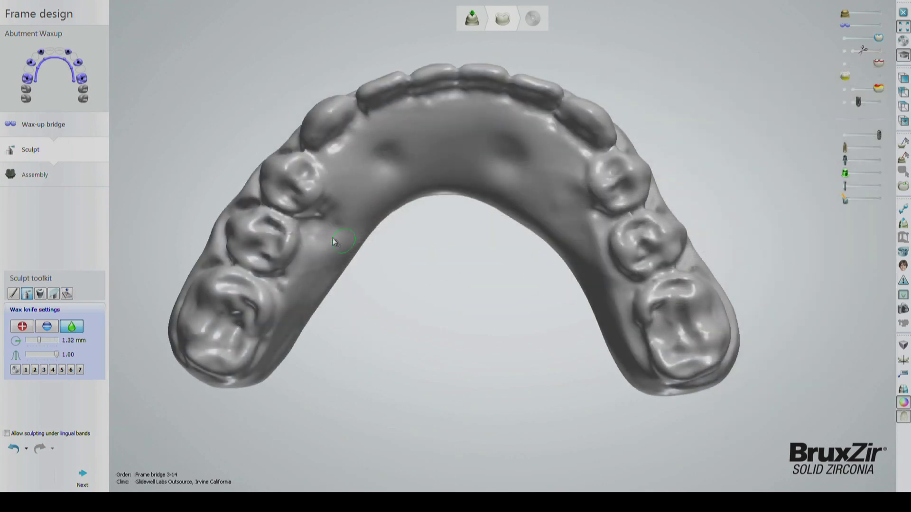
{"action": "left_click", "coordinate": [75, 178]}
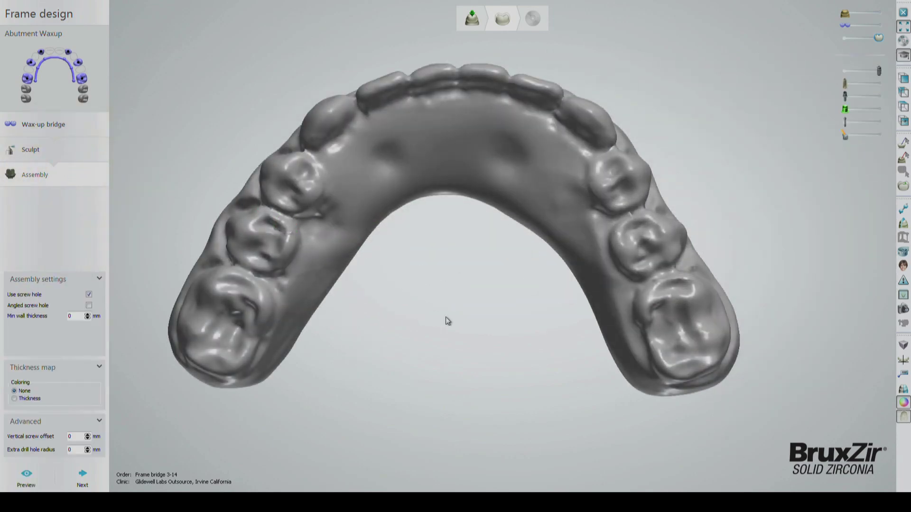